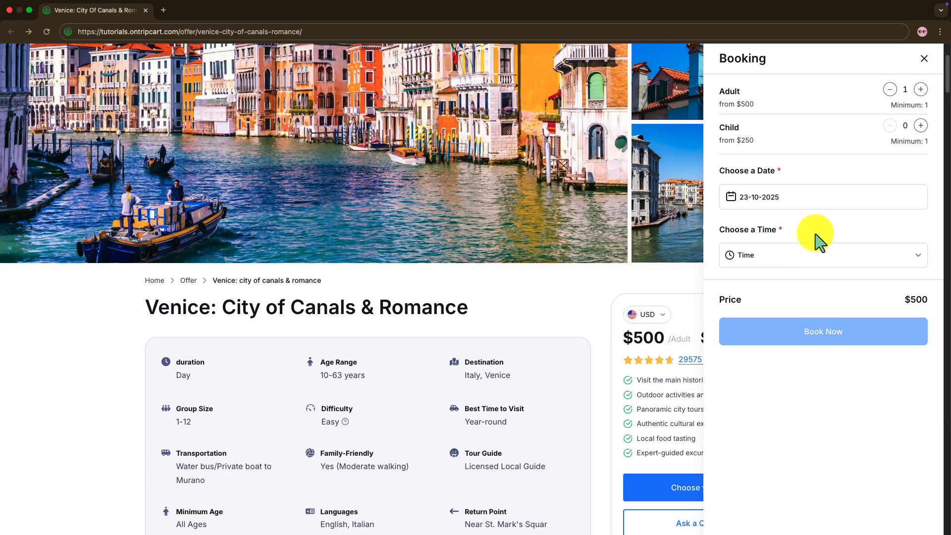
Choose 24-10-2025 as the booking date and 11:30 AM as the time for the Venice tour.
click(814, 200)
click(878, 351)
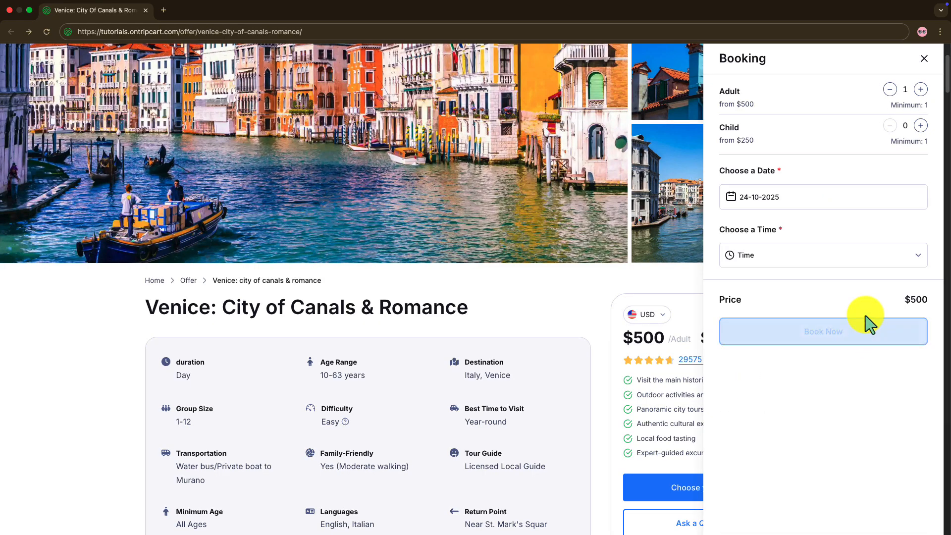
click(835, 256)
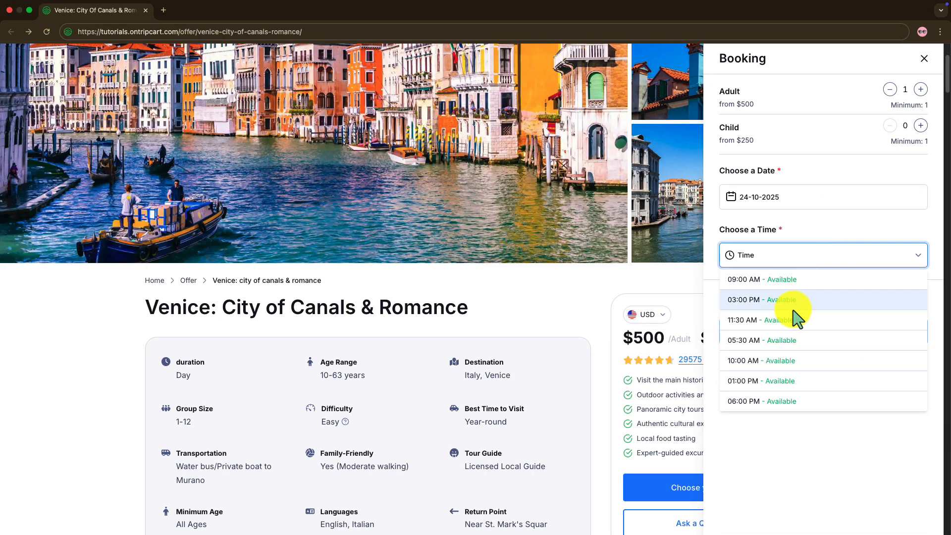
click(792, 321)
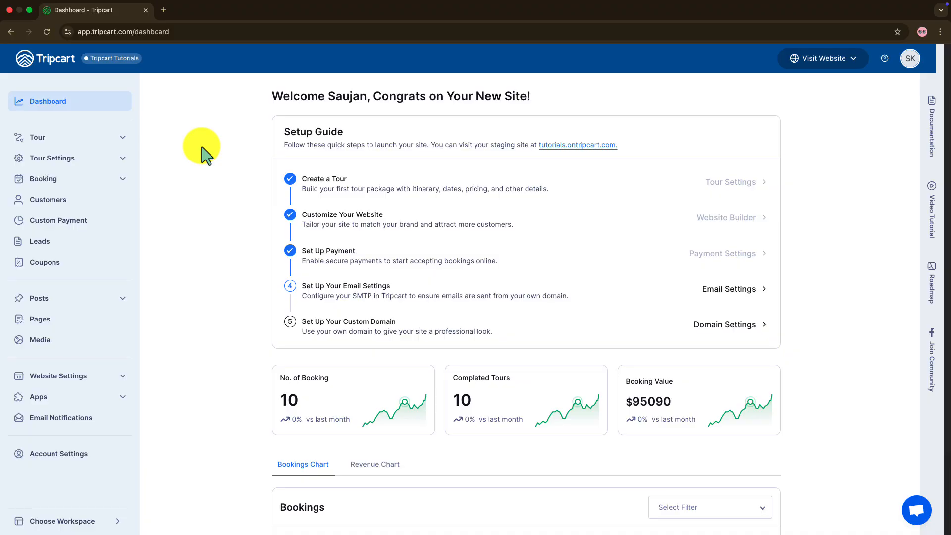
Open the "Venice: City of Canals & Romance" tour for editing from Tripcart's tour list and update its general details.
click(119, 141)
click(110, 159)
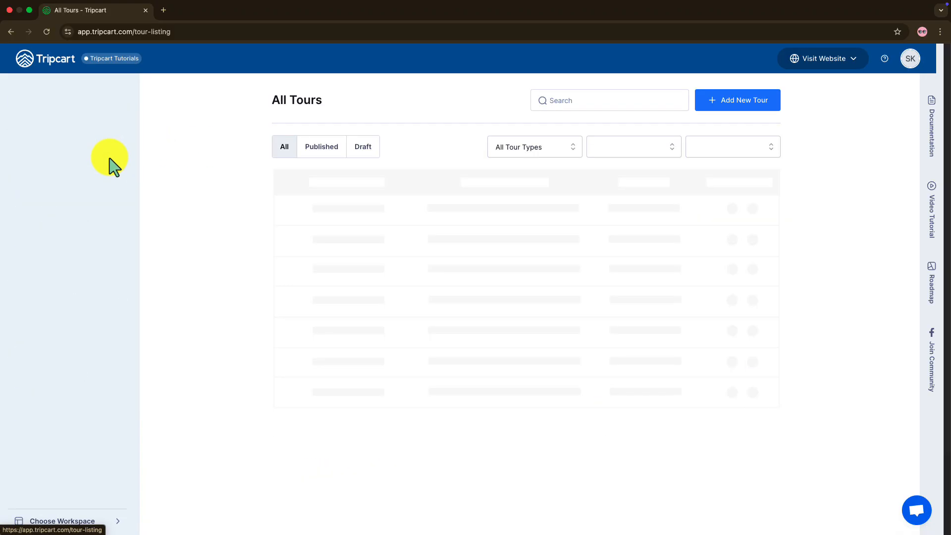
scroll(337, 376, down, 2)
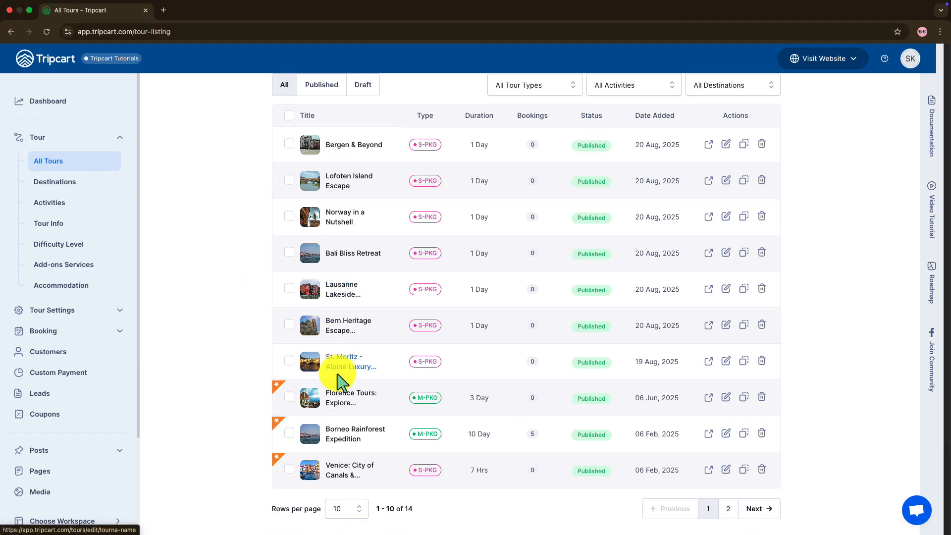
click(344, 477)
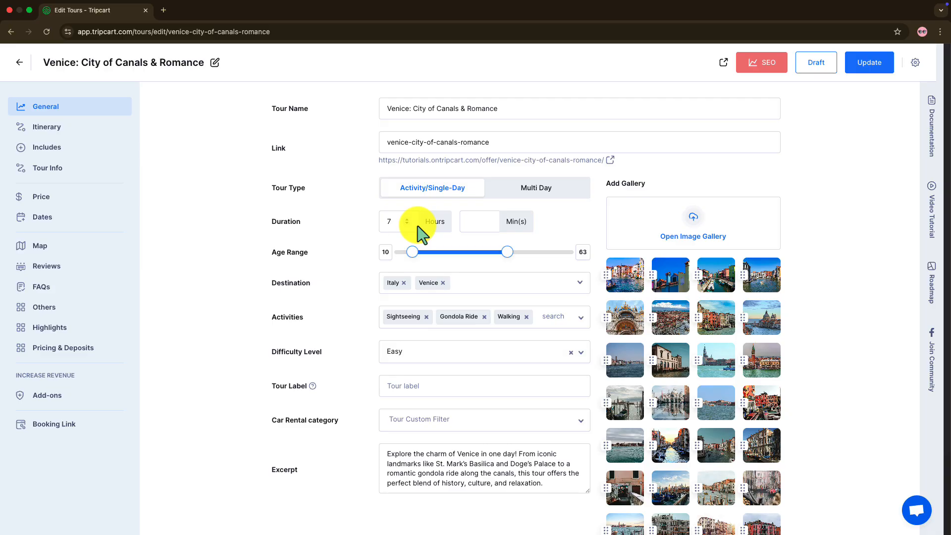
click(870, 72)
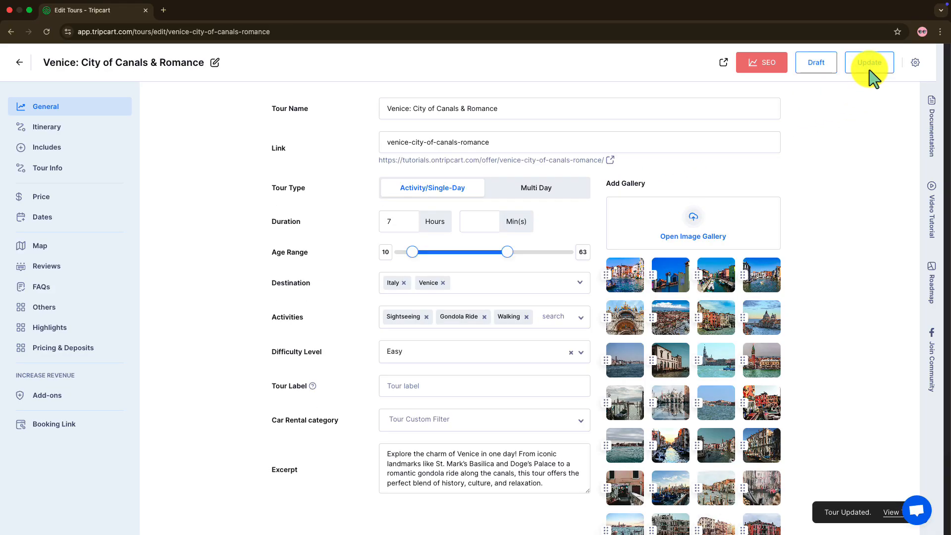
Set the tour's adult selling price to $500, with a minimum of 1 and a maximum of 12 pax.
click(36, 199)
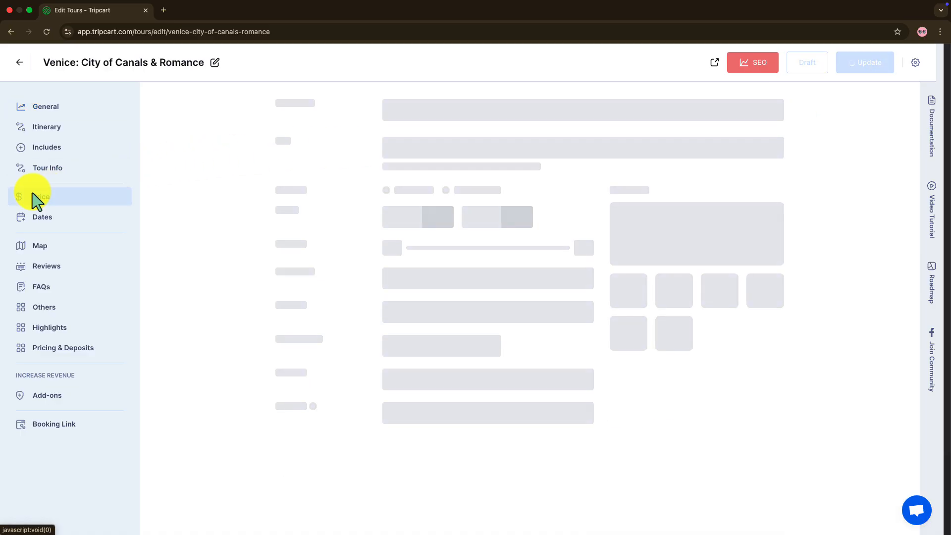
click(473, 203)
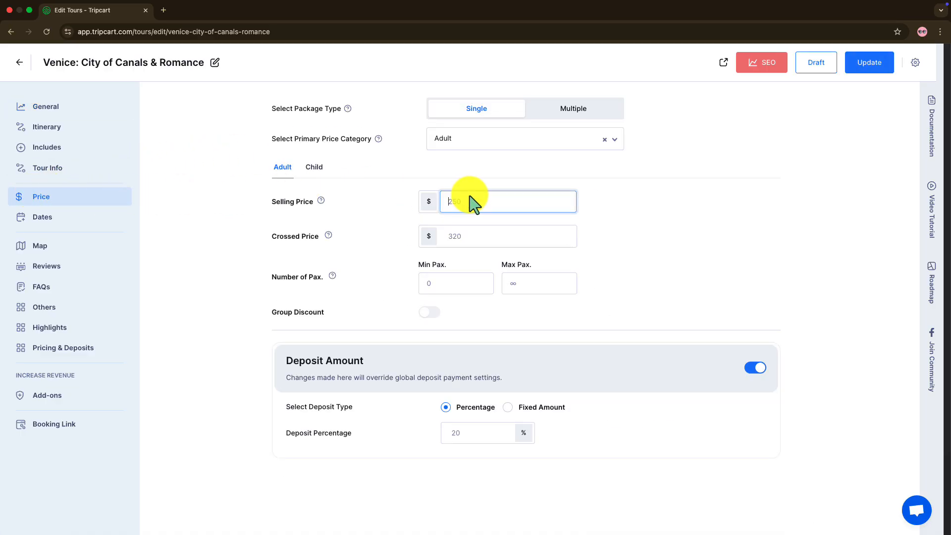
text(500)
click(446, 287)
text(1)
click(513, 287)
text(12)
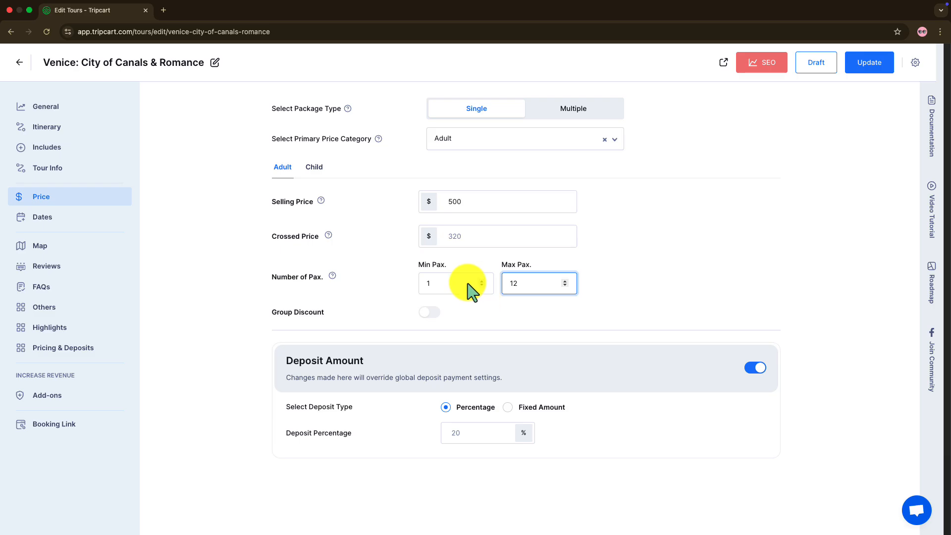
Set the child selling price to $250 with a minimum of 1 and a maximum of 8 pax, and update the tour.
click(314, 167)
click(453, 213)
text(250)
click(475, 280)
text(1)
click(539, 286)
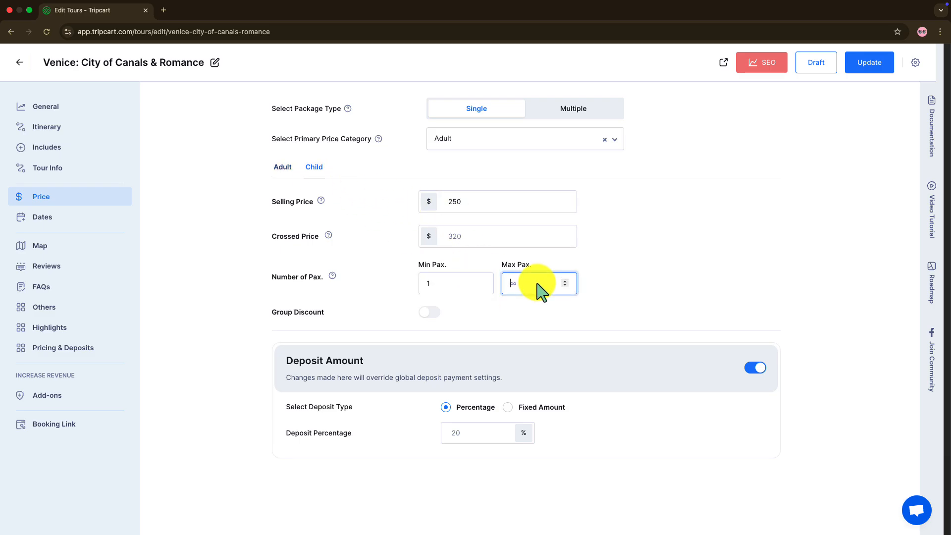
text(8)
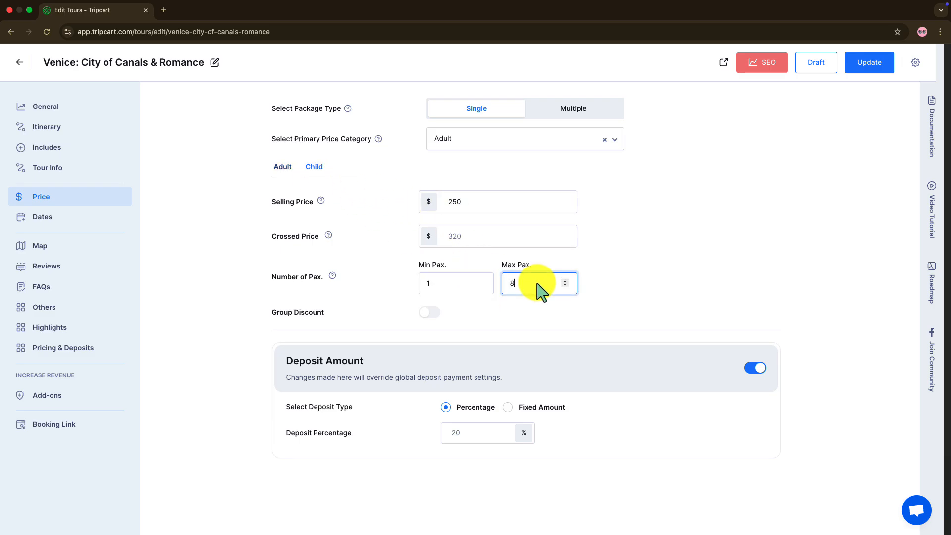
click(574, 110)
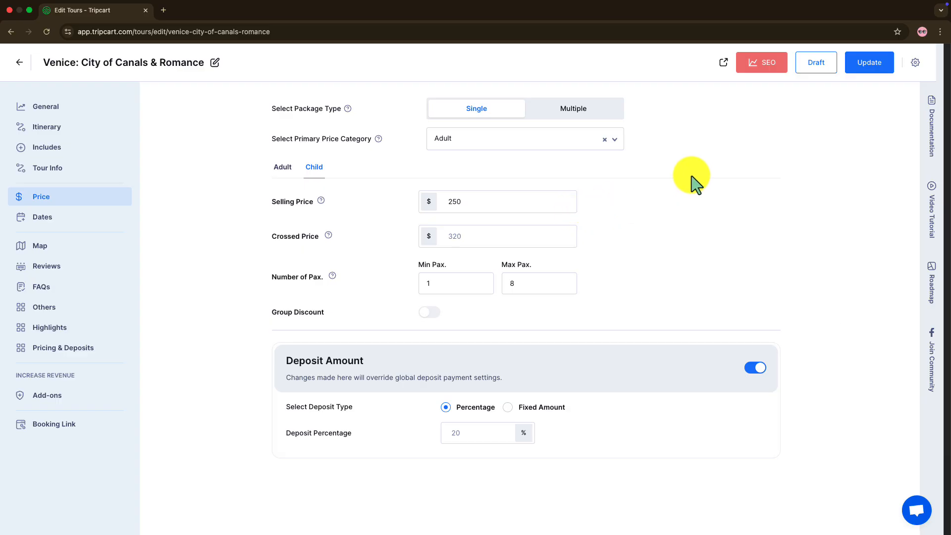
click(868, 71)
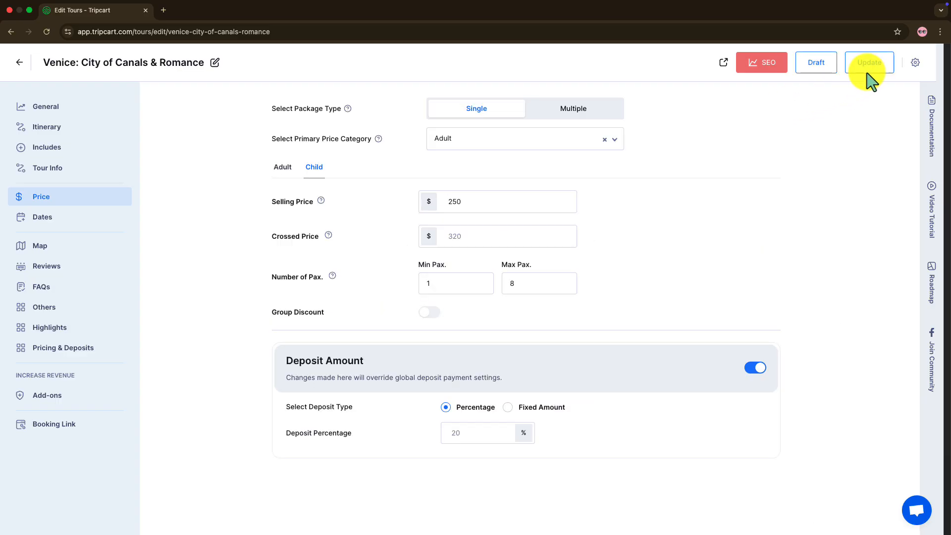
Add November 3, 2025 as a starting date for the tour.
click(49, 226)
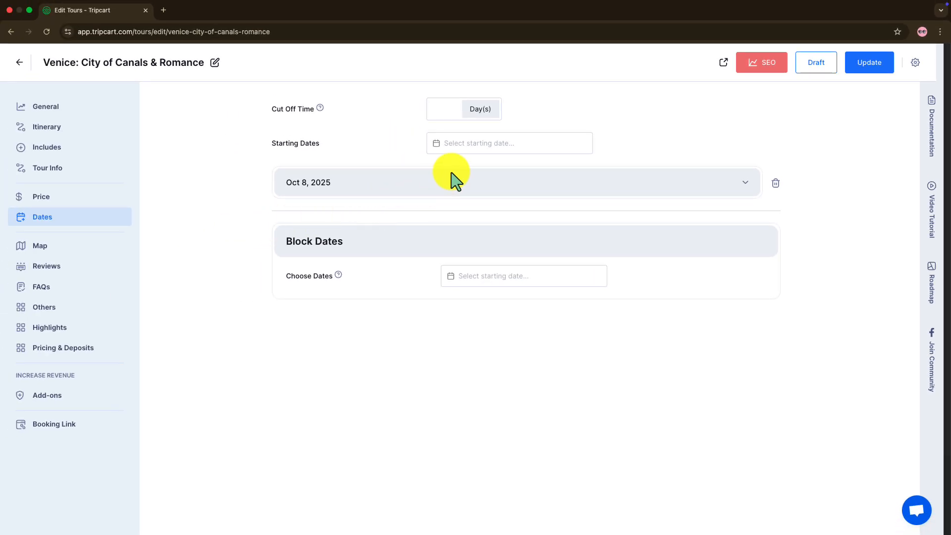
click(483, 149)
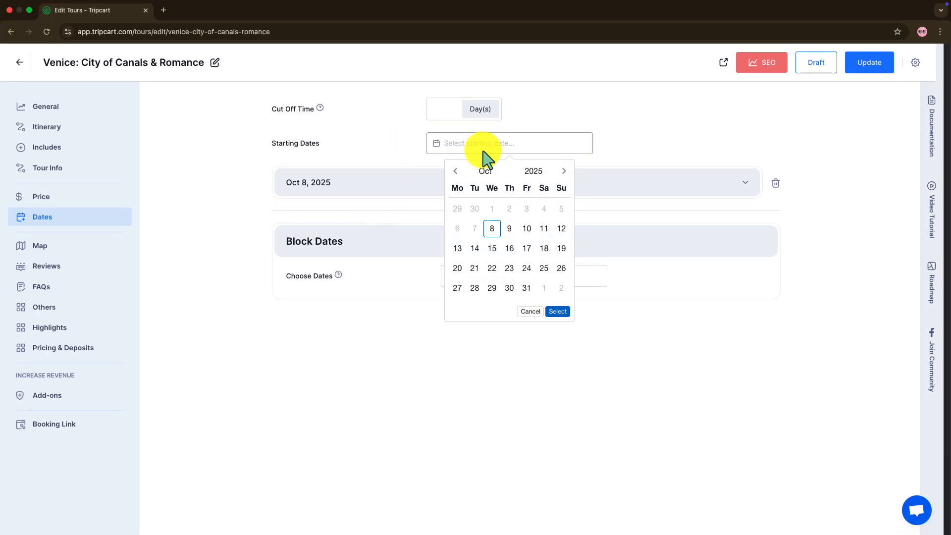
click(492, 171)
click(509, 266)
click(541, 212)
click(459, 229)
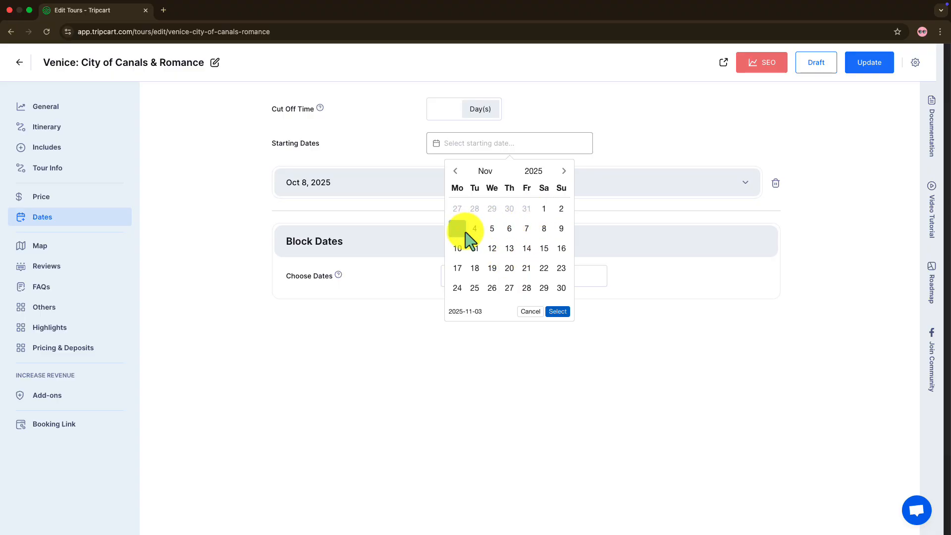
click(558, 313)
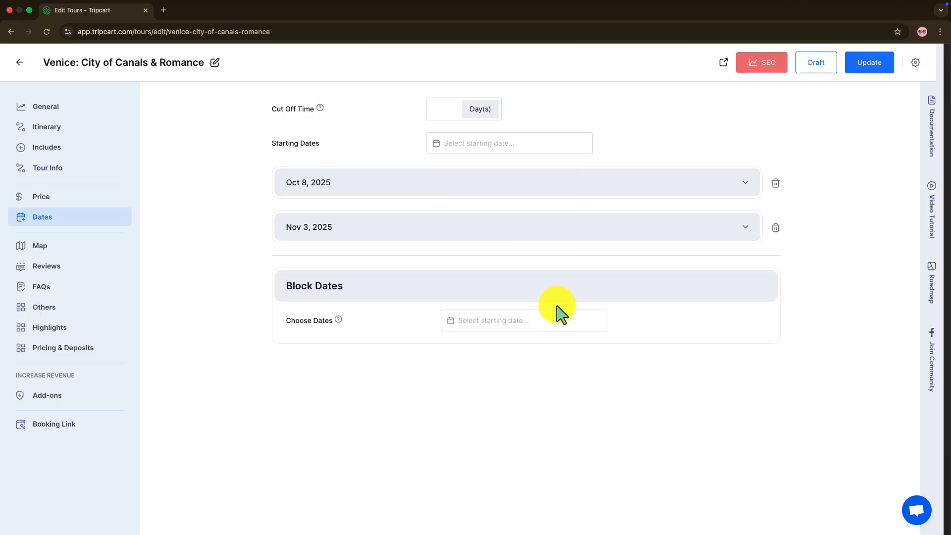
Set the number of pax to 20 for the Oct 8, 2025 starting date.
click(511, 199)
click(495, 245)
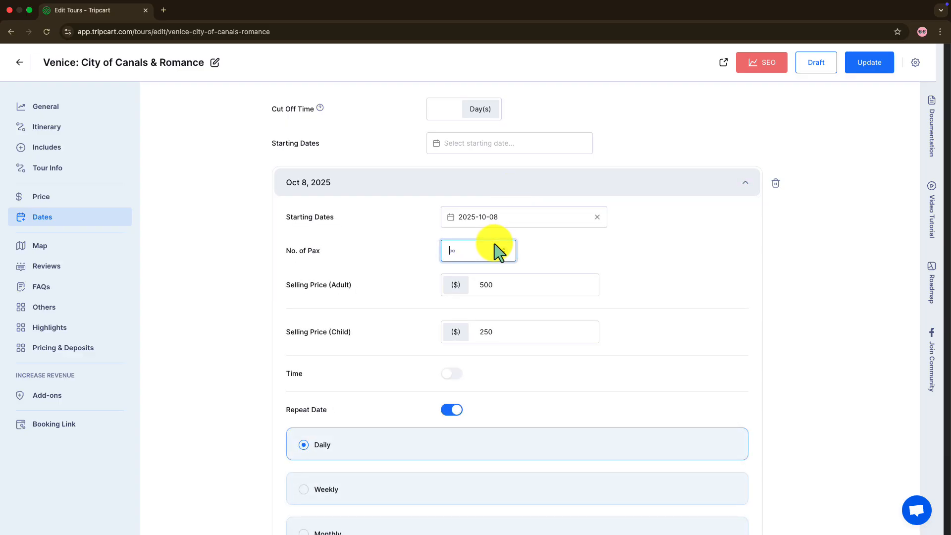
text(20)
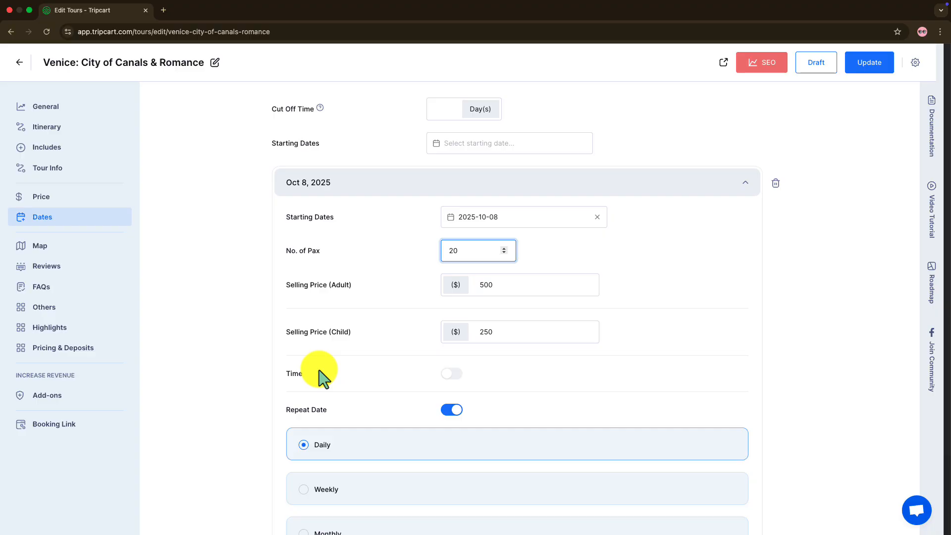
Enable time slots for the Oct 8, 2025 date and add a 09:00 AM slot.
click(452, 374)
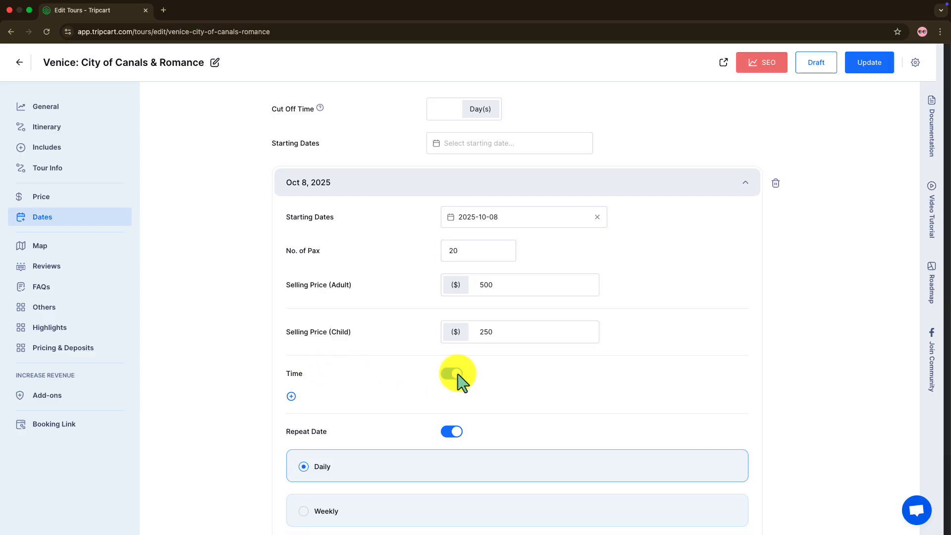
click(292, 396)
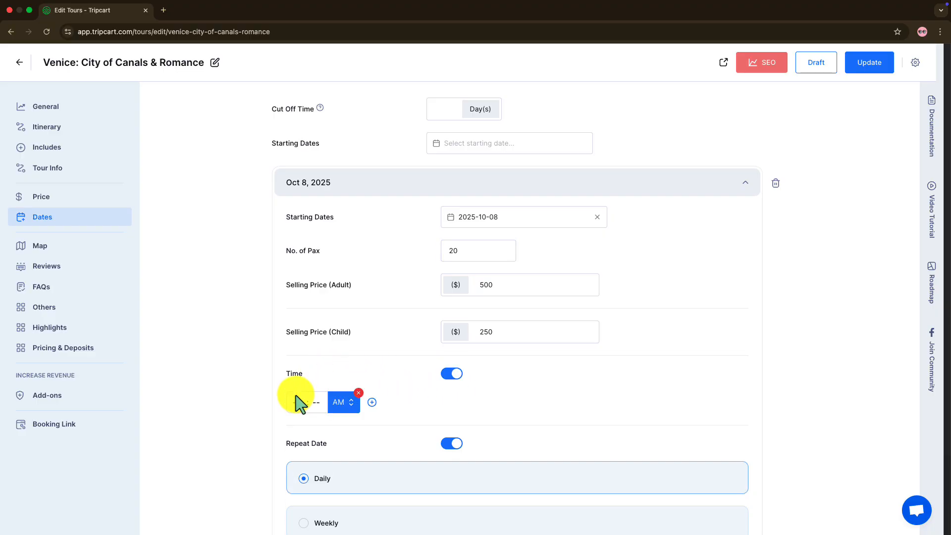
click(297, 397)
text(0900)
Add a 03:00 PM time slot to the Oct 8, 2025 date.
click(372, 402)
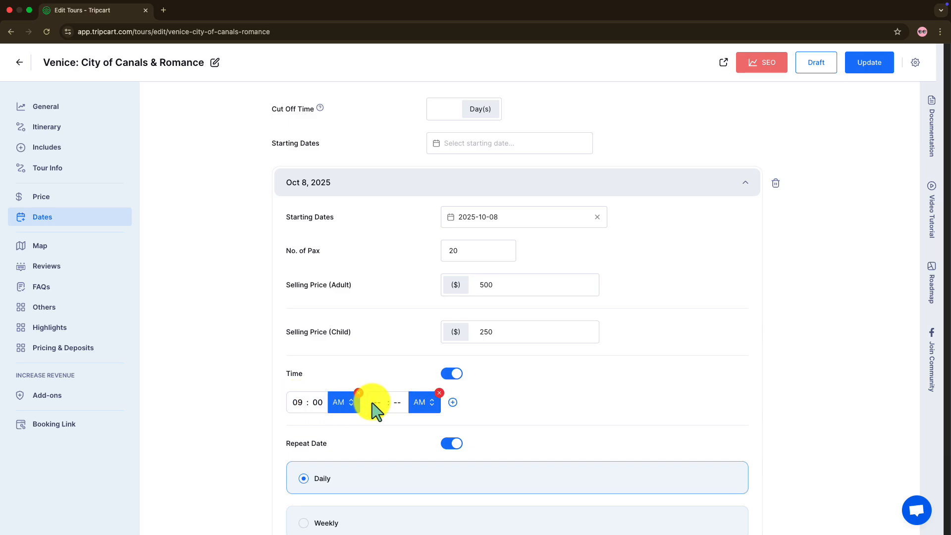
click(377, 404)
text(03 : --)
click(395, 405)
text(00)
click(425, 402)
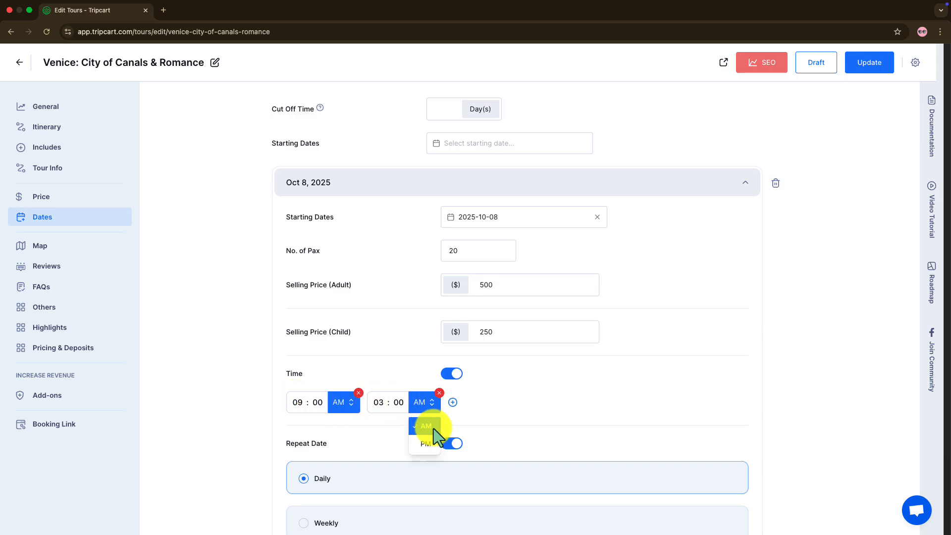
click(430, 442)
Add 11:30 AM and 05:30 AM time slots to the Oct 8, 2025 date.
click(453, 402)
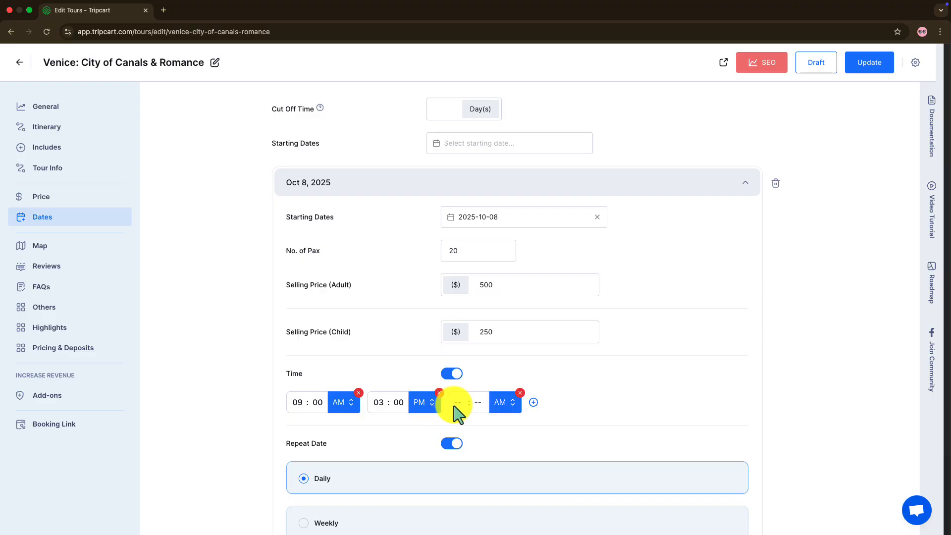
click(457, 403)
text(11)
click(476, 403)
text(30)
click(533, 402)
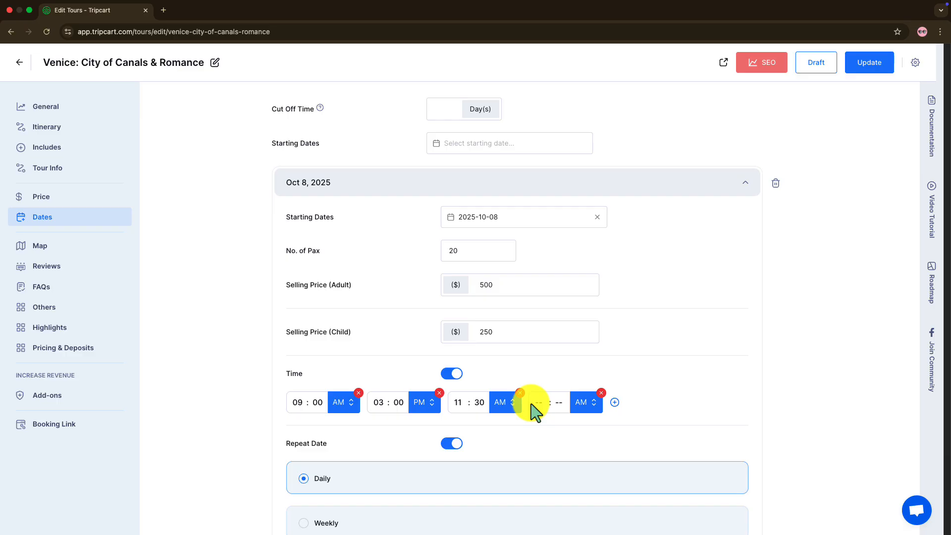
text(0530)
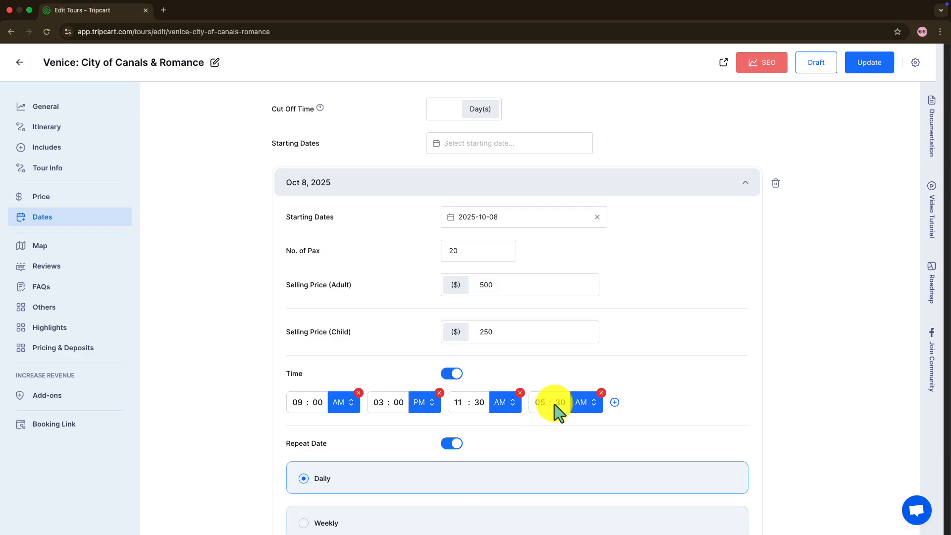
Add 10:00 AM, 01:00 PM and 06:00 PM time slots to the Oct 8, 2025 date.
click(615, 403)
text(1000)
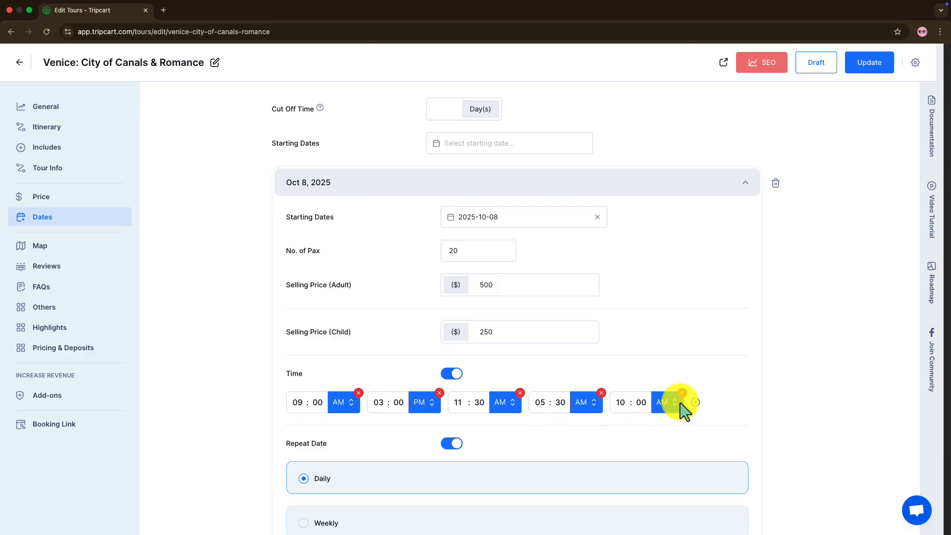
click(695, 403)
text(0100p)
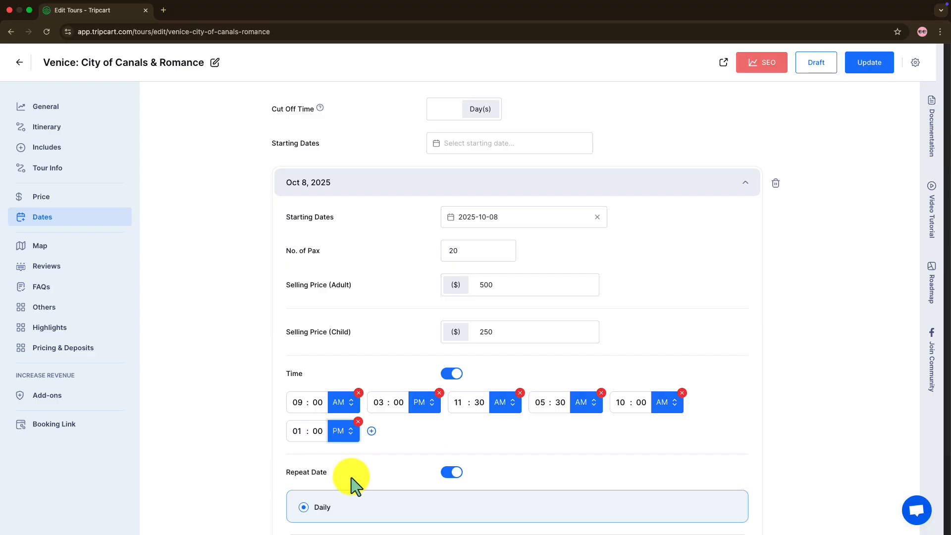
click(372, 431)
text(0600p)
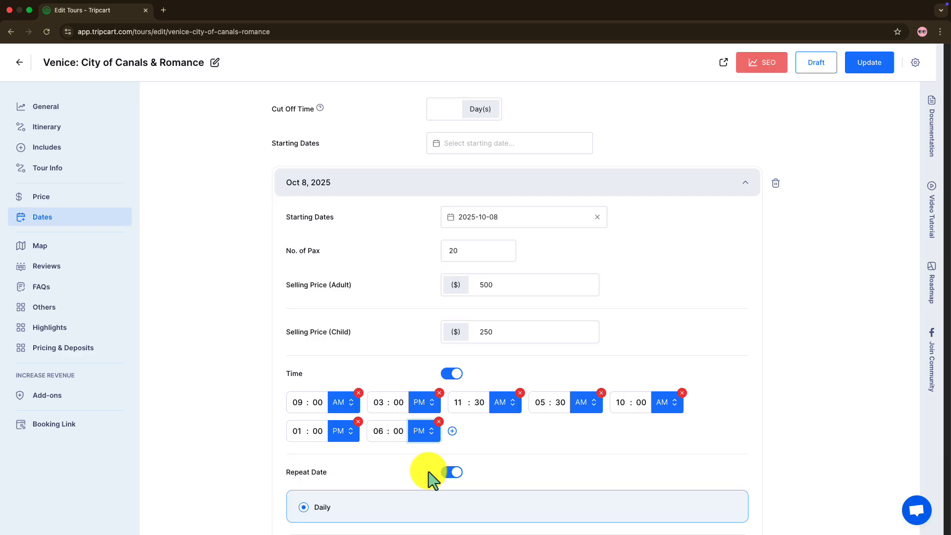
Set the Oct 8, 2025 date to repeat weekly on Monday and Friday.
scroll(430, 478, down, 5)
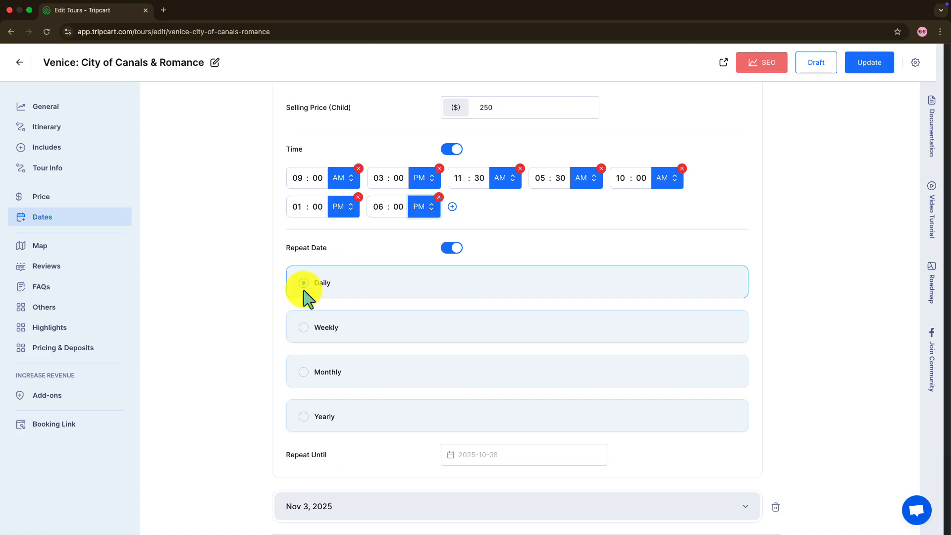
click(307, 328)
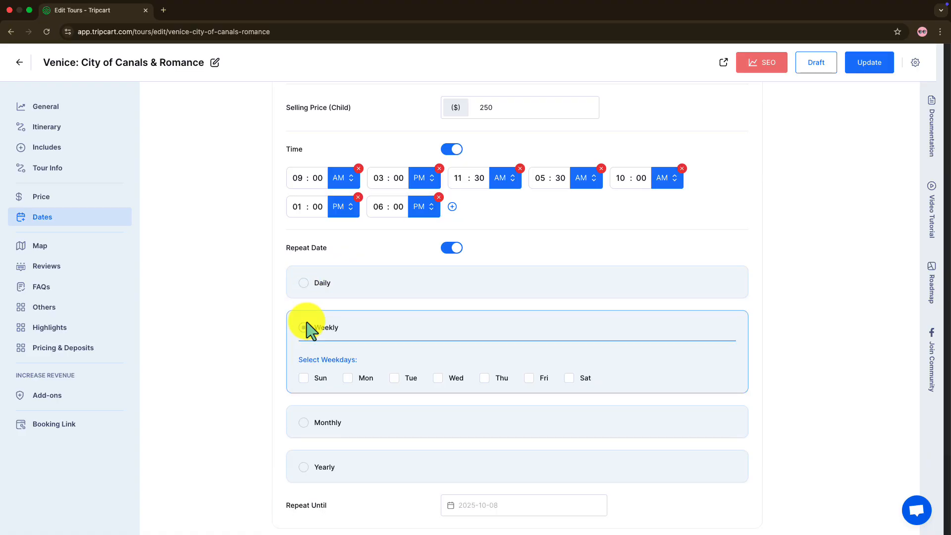
click(348, 378)
click(530, 379)
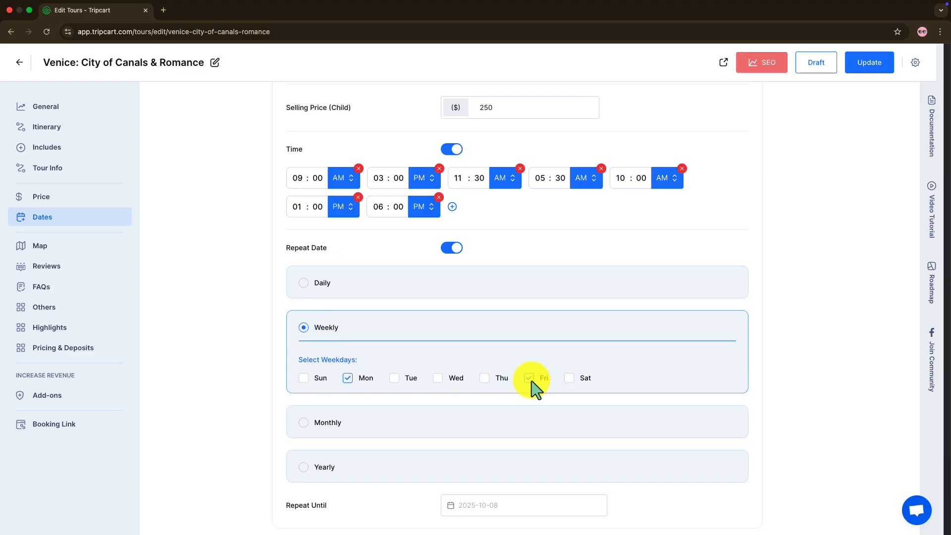
Try the Monthly repeat option for the Oct 8, 2025 date and set the repetition to Yearly.
click(304, 426)
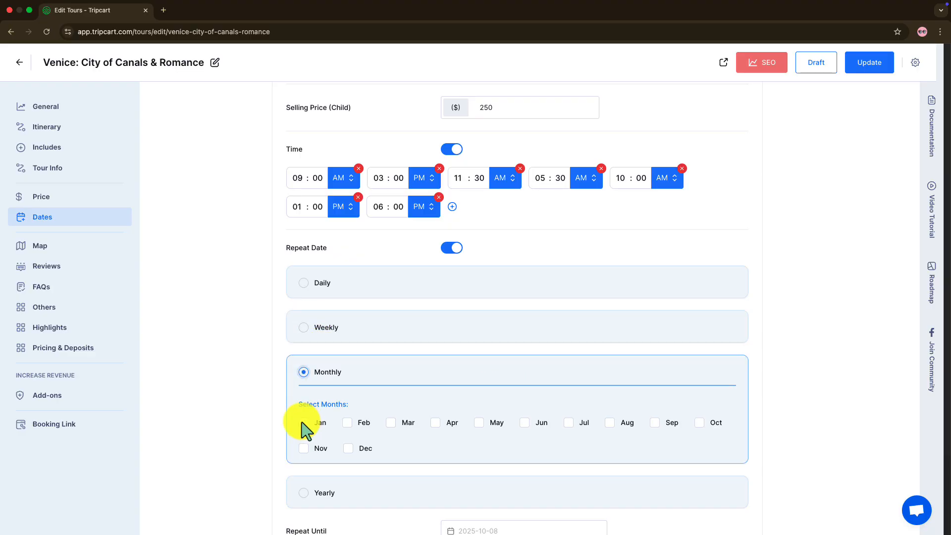
click(309, 494)
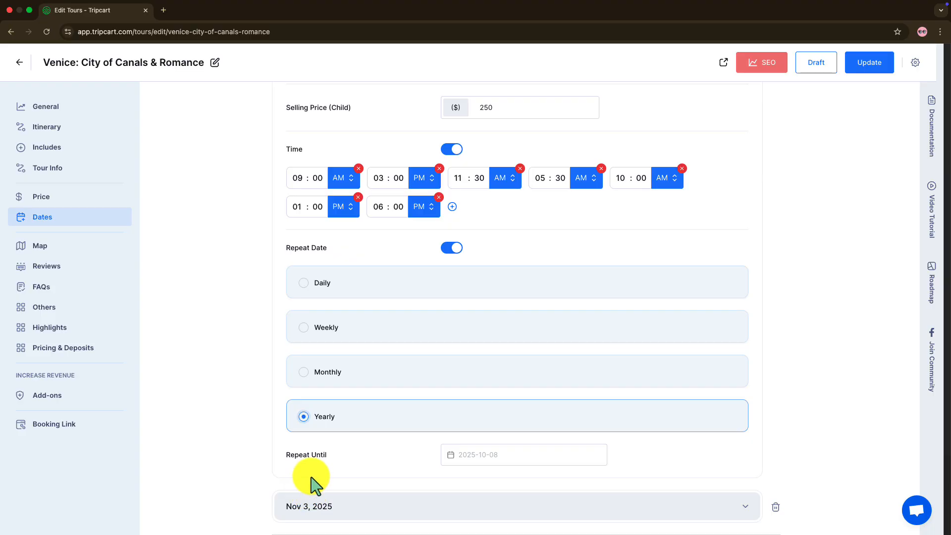
Switch the Oct 8, 2025 date back to weekly repetition and add Tuesday, Wednesday and Thursday to the repeat days.
click(304, 328)
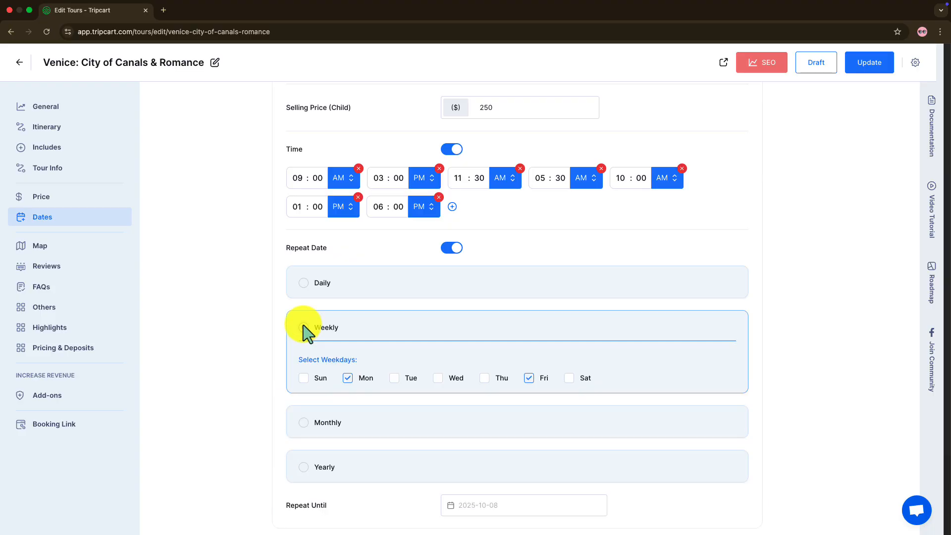
click(395, 379)
click(438, 379)
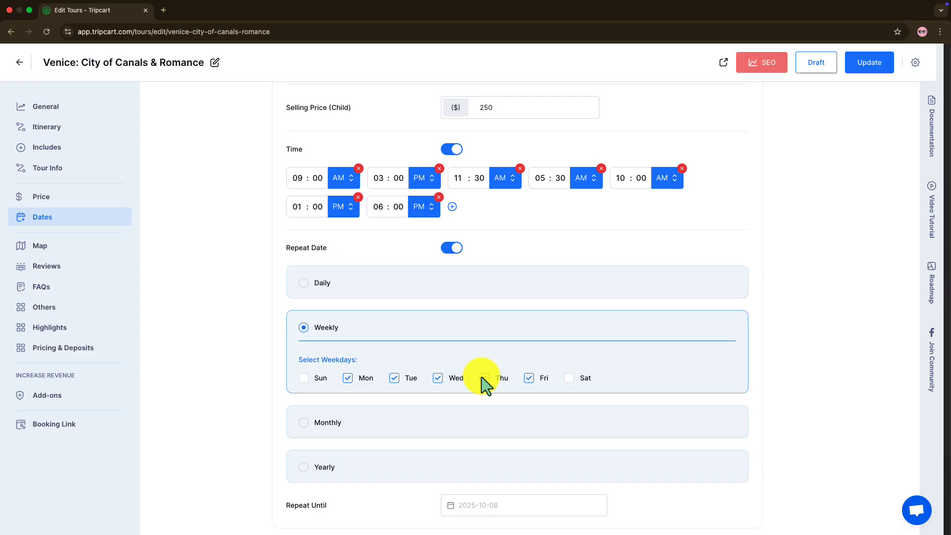
click(485, 378)
Set the repetition to run until 2027-11-30 and update the tour.
scroll(485, 381, down, 3)
click(472, 341)
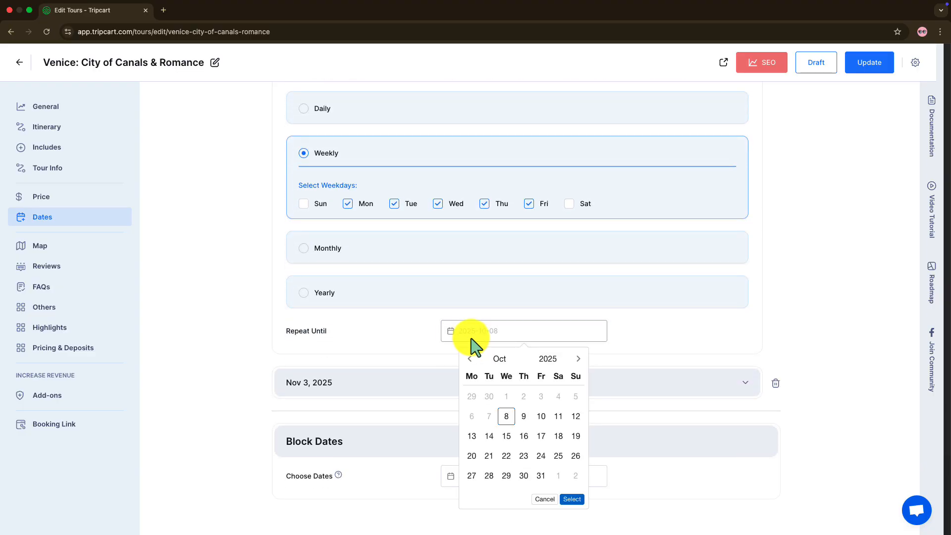
click(578, 359)
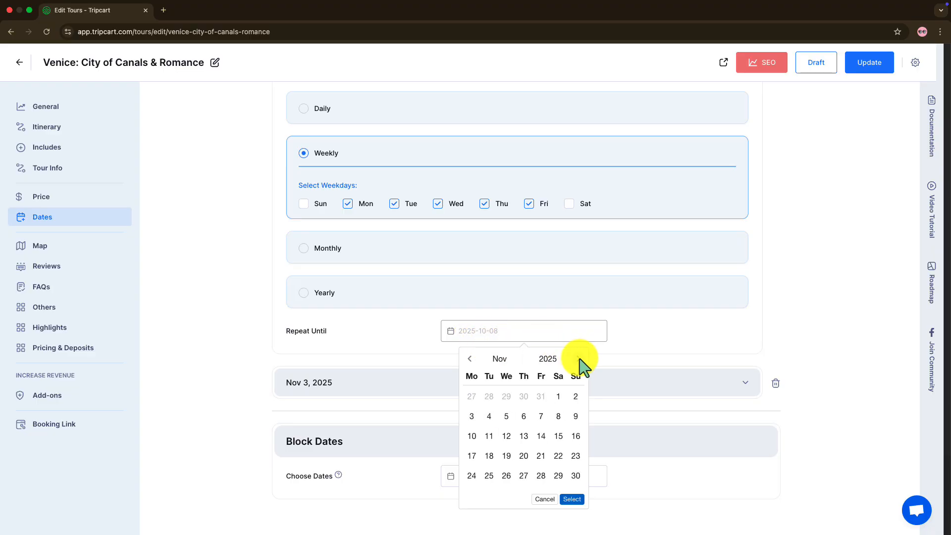
click(564, 360)
click(520, 438)
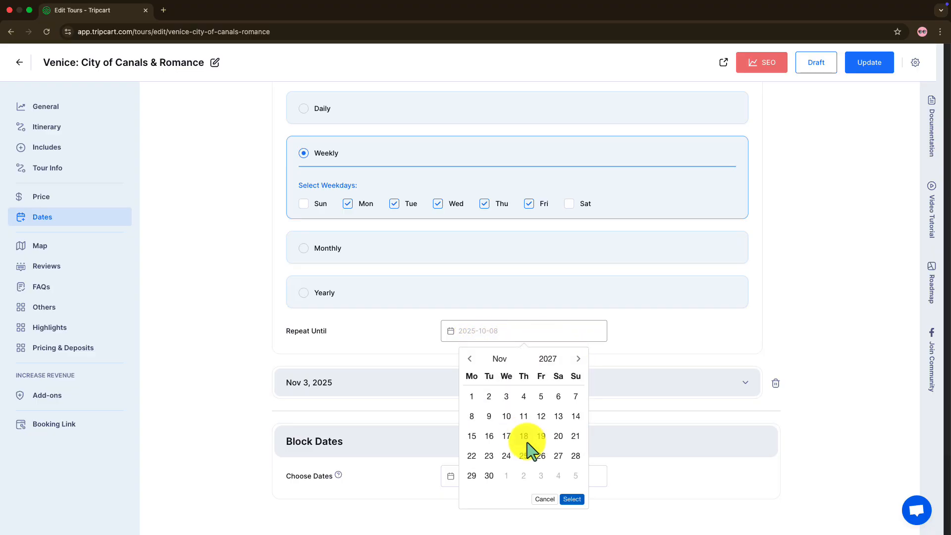
click(490, 476)
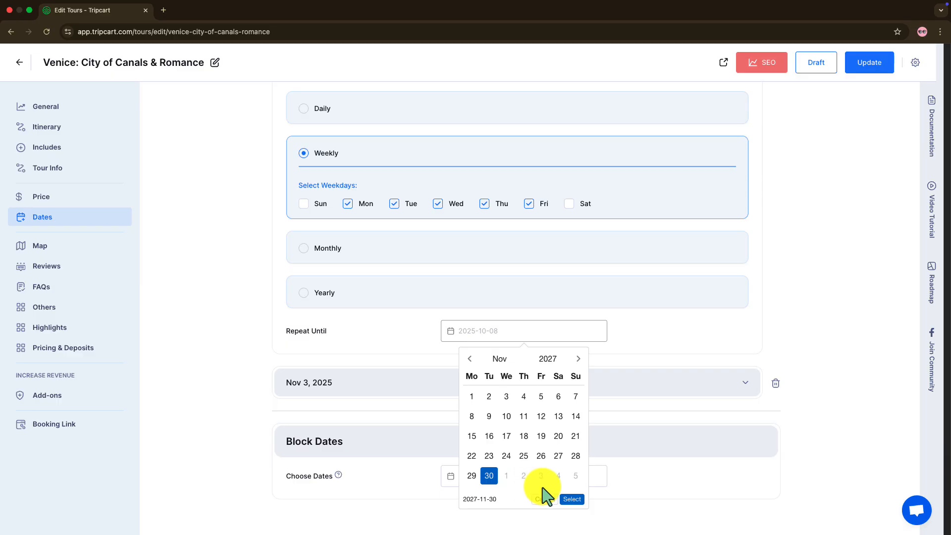
click(572, 500)
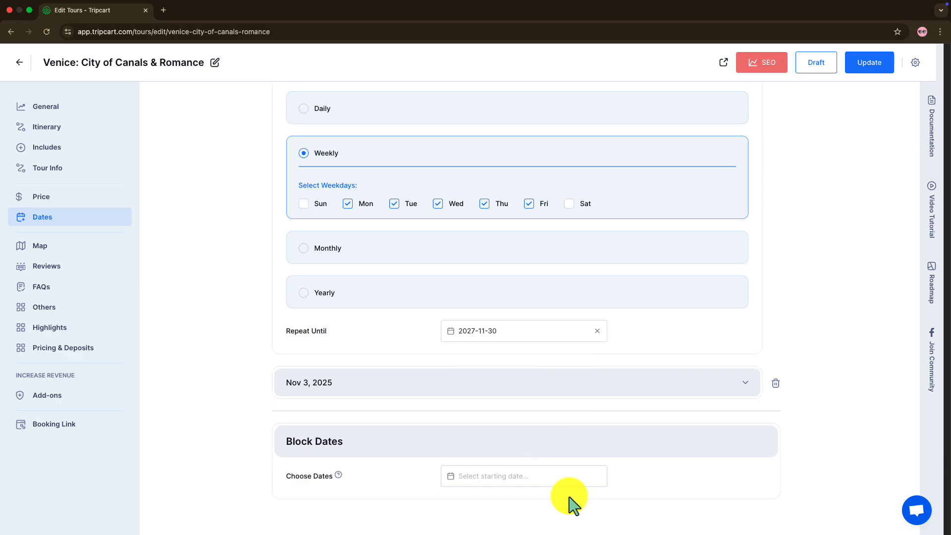
click(853, 66)
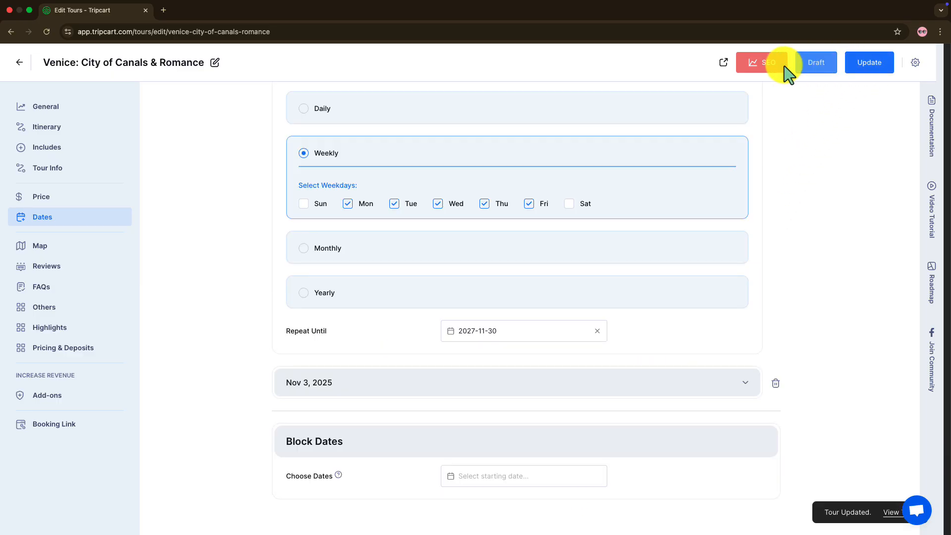
Preview the published tour page and check the bookable time slots for 08-10-2025 in its booking form.
click(721, 65)
scroll(573, 430, down, 8)
click(675, 227)
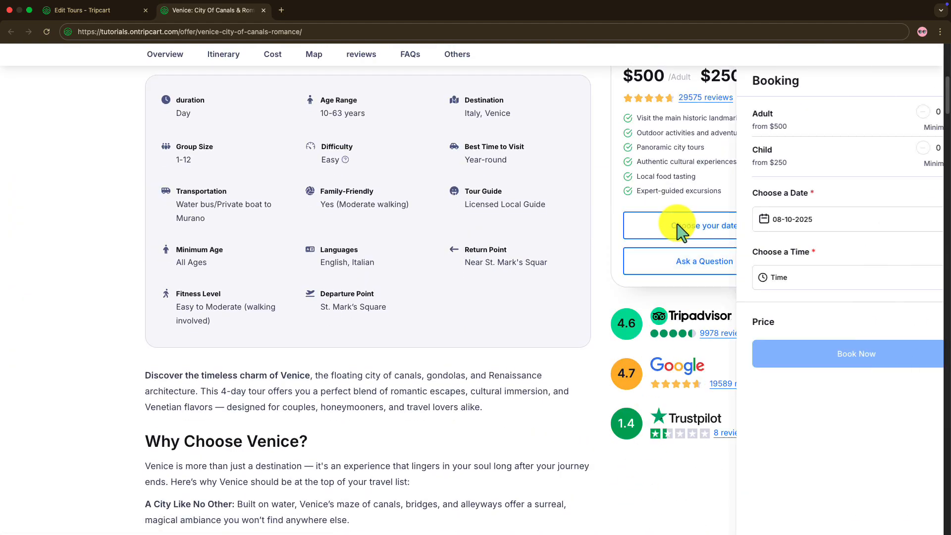
click(757, 280)
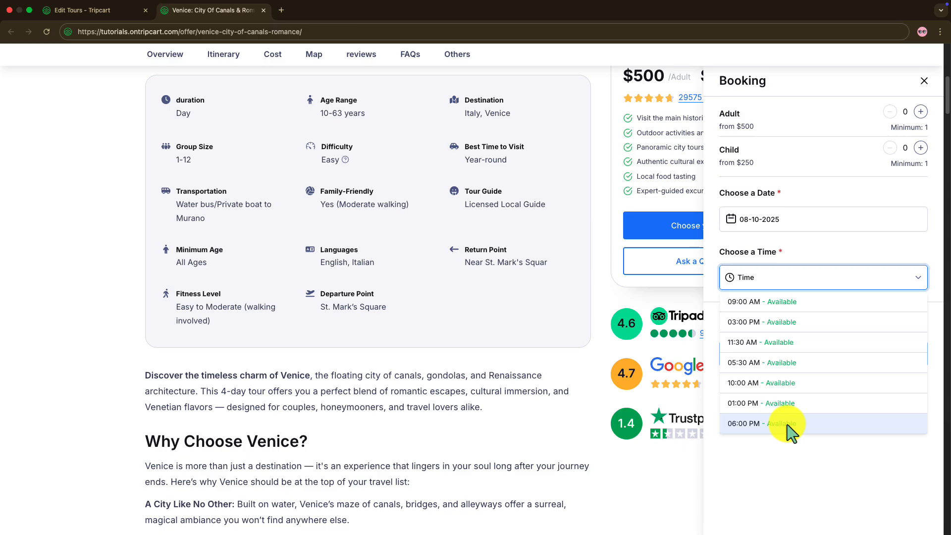
click(793, 447)
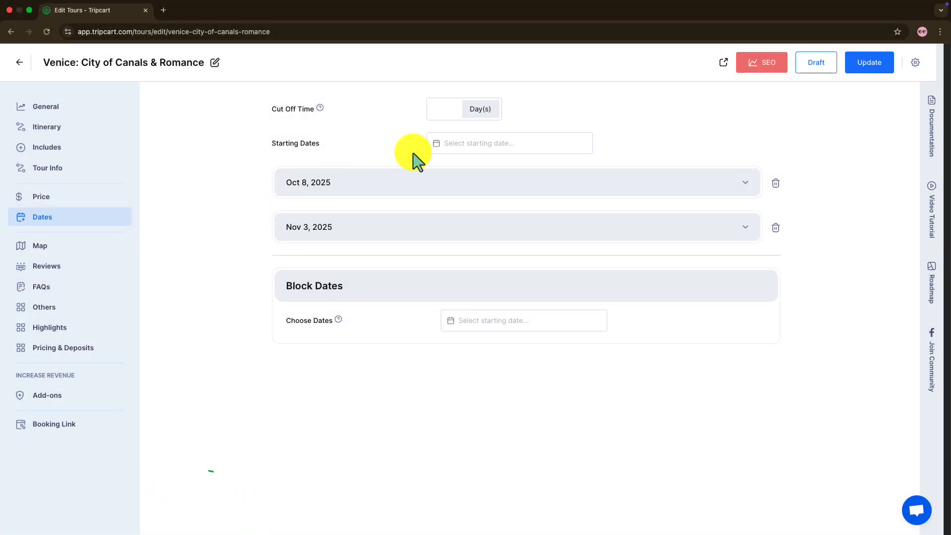
Set the tour's cut-off time to 2 days and block Oct 12, 2025 with yearly repetition.
click(446, 110)
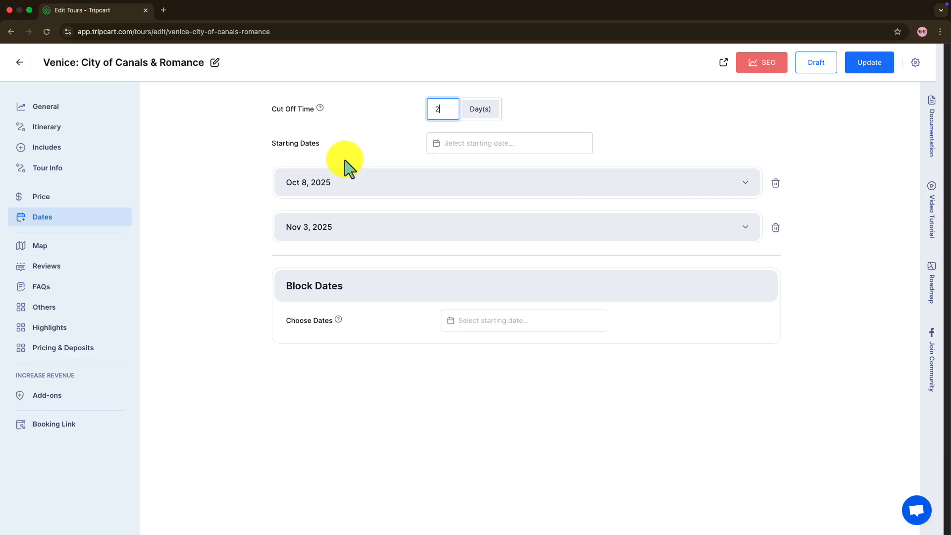
click(495, 325)
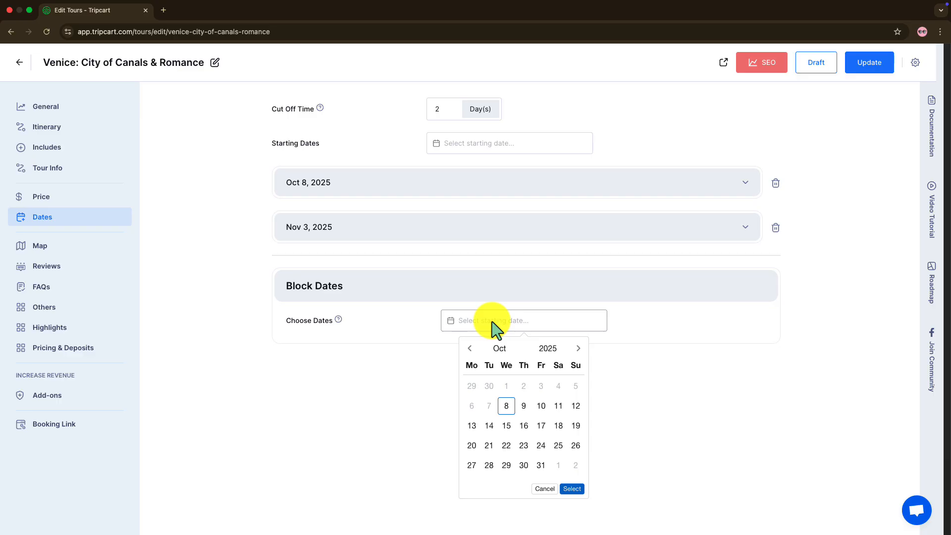
click(507, 405)
click(579, 408)
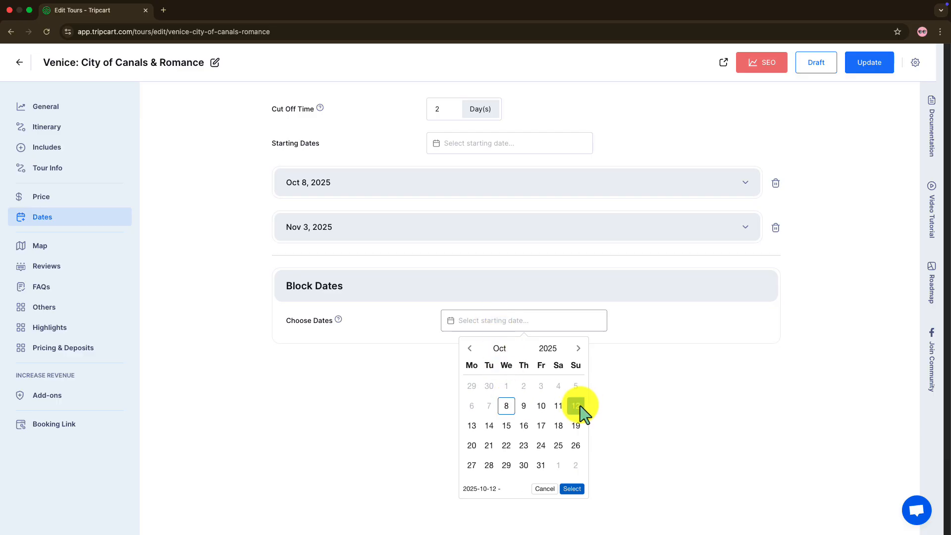
click(574, 489)
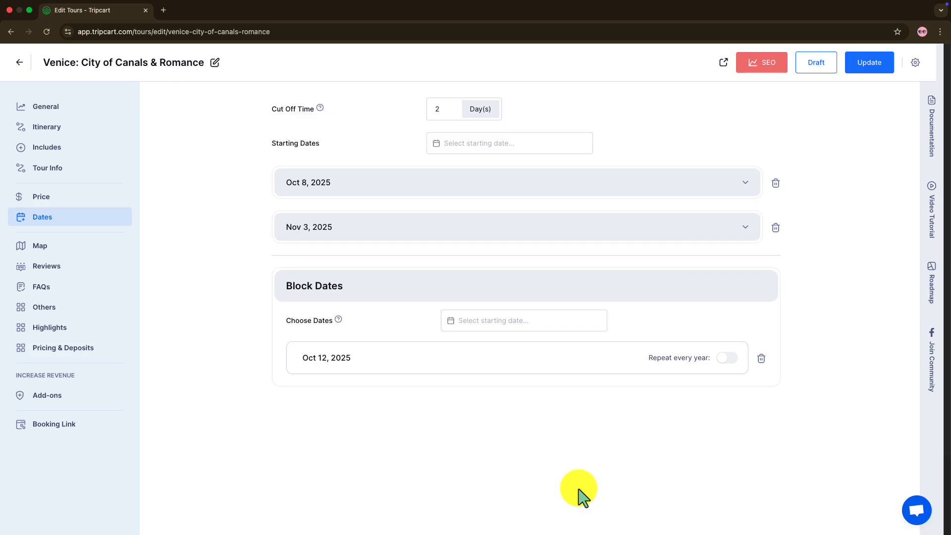
click(721, 359)
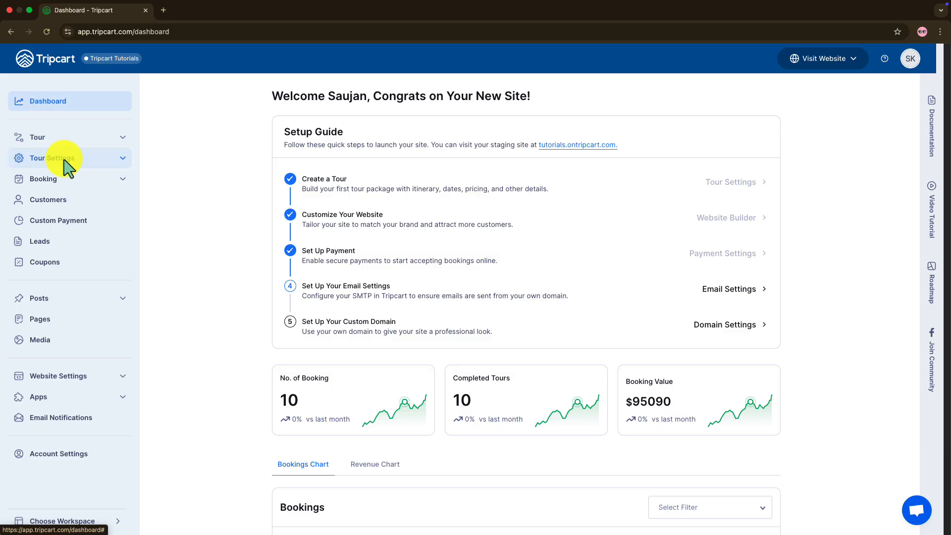
Add Nov 8, 2025 to Nov 14, 2025 as a block date range for all tours in the general tour settings.
click(68, 164)
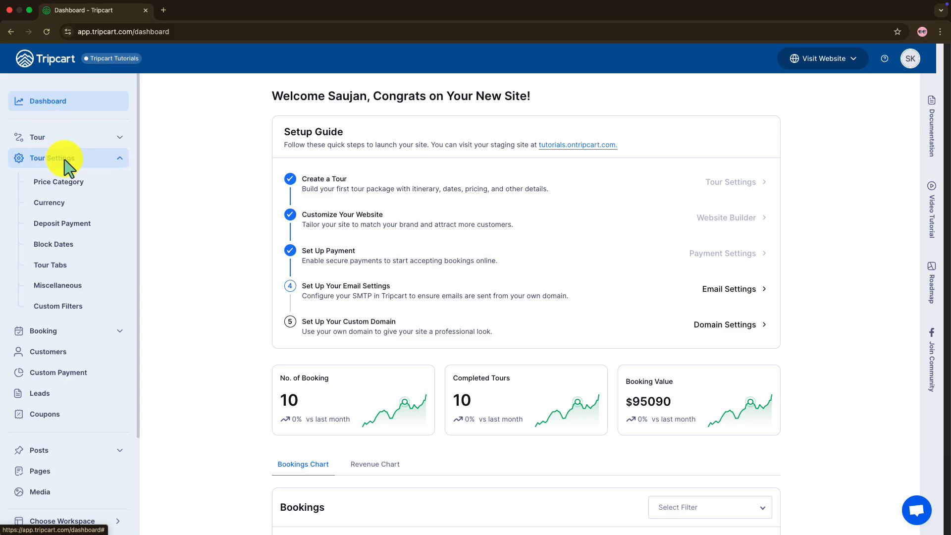
click(68, 245)
click(435, 172)
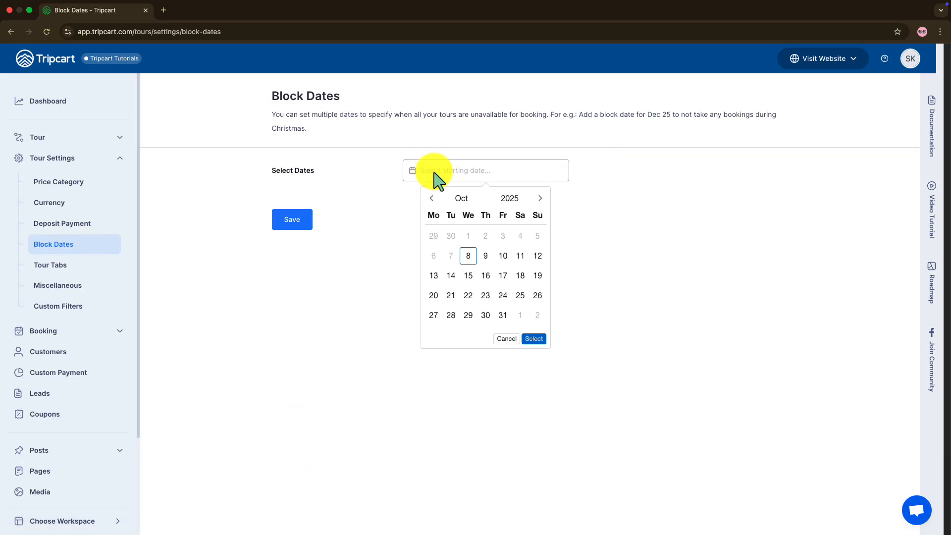
click(540, 199)
click(520, 255)
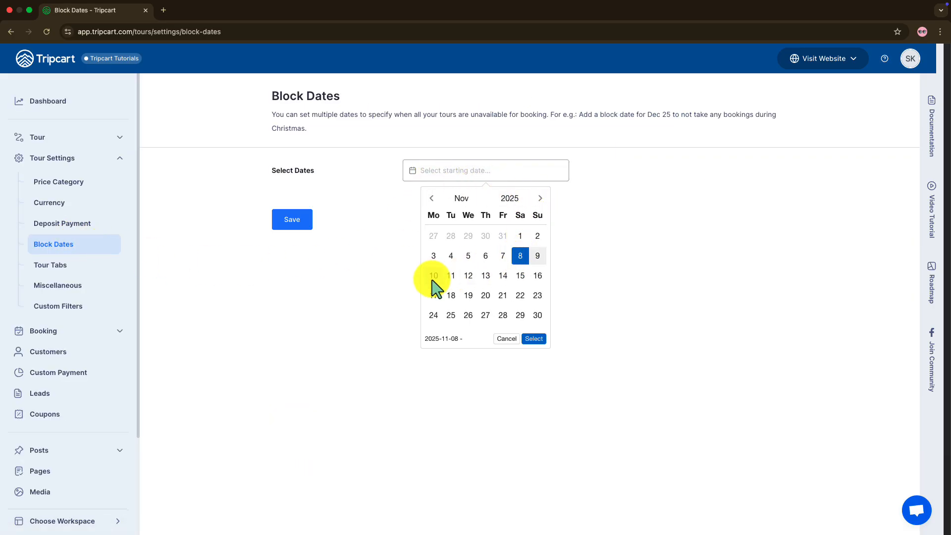
click(503, 275)
click(534, 339)
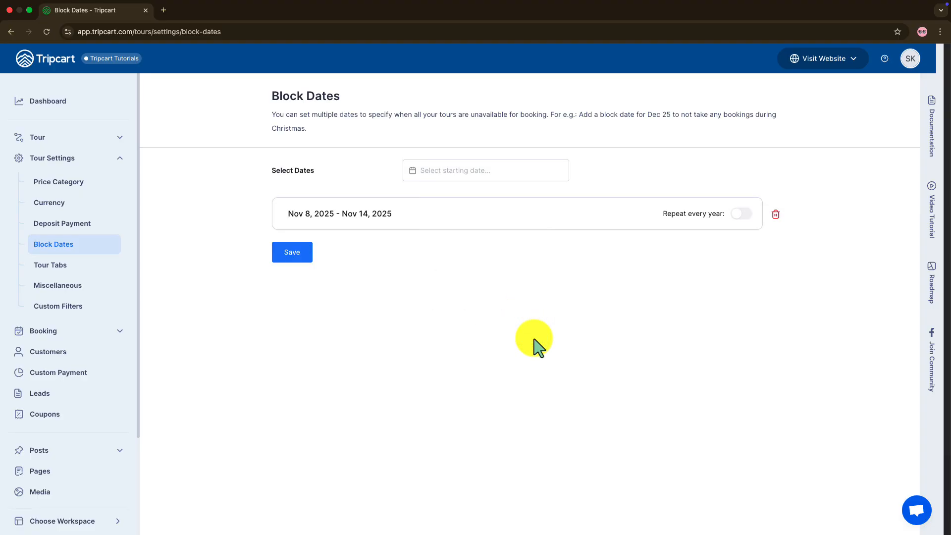